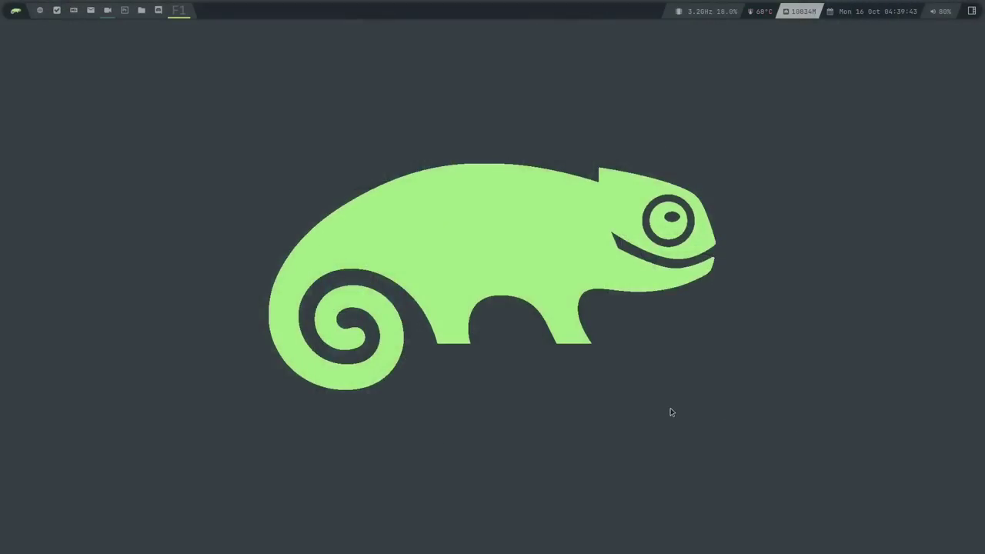
- Launch the graphical YaST control center, authenticate with the root password, and make its window fill the workspace
key(super+d)
text(vid)
key(BackSpace)
key(BackSpace)
key(BackSpace)
text(yast)
key(Down)
key(Return)
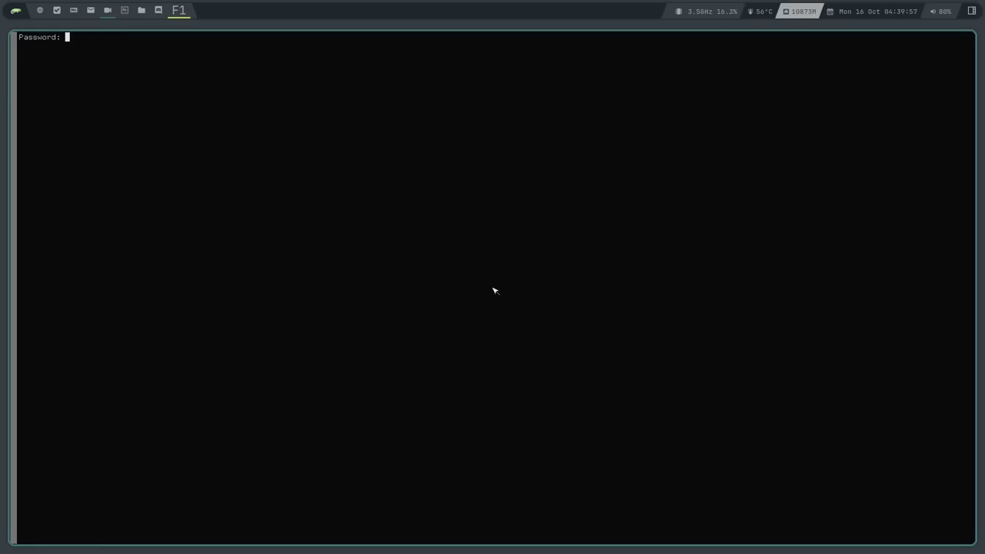
key(Return)
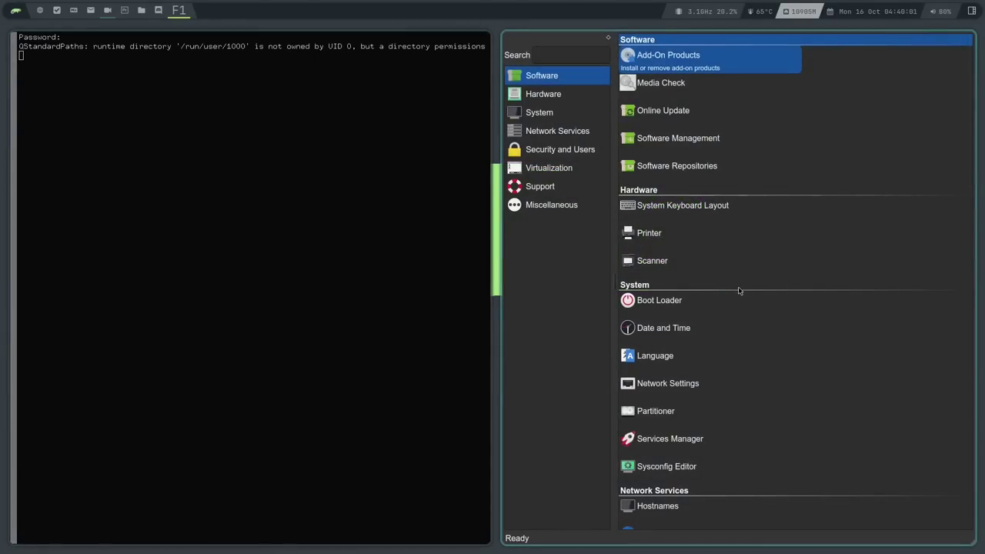
key(super+m)
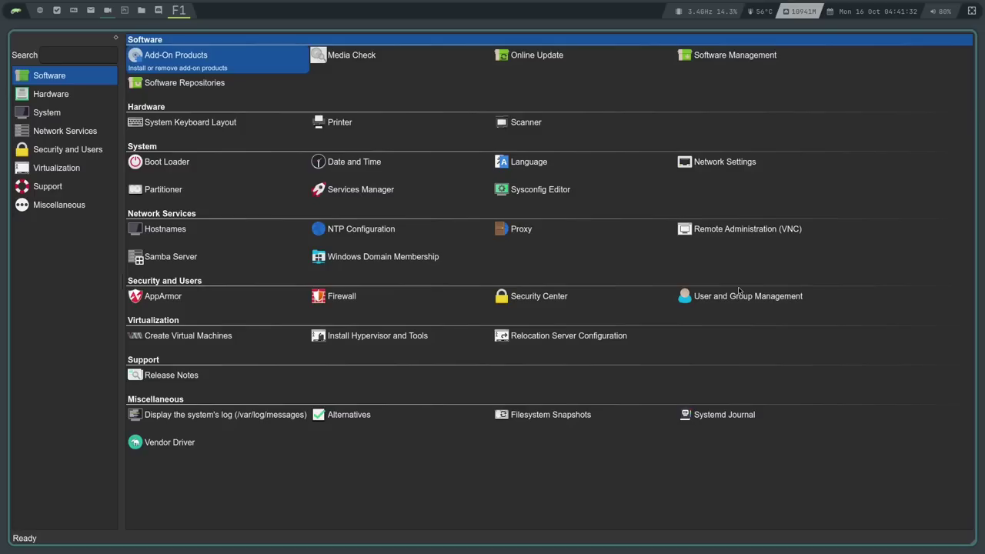
- Review the Hostnames module, enter the hostnamectl command in the drop-down terminal without running it, and leave the module without saving
click(166, 229)
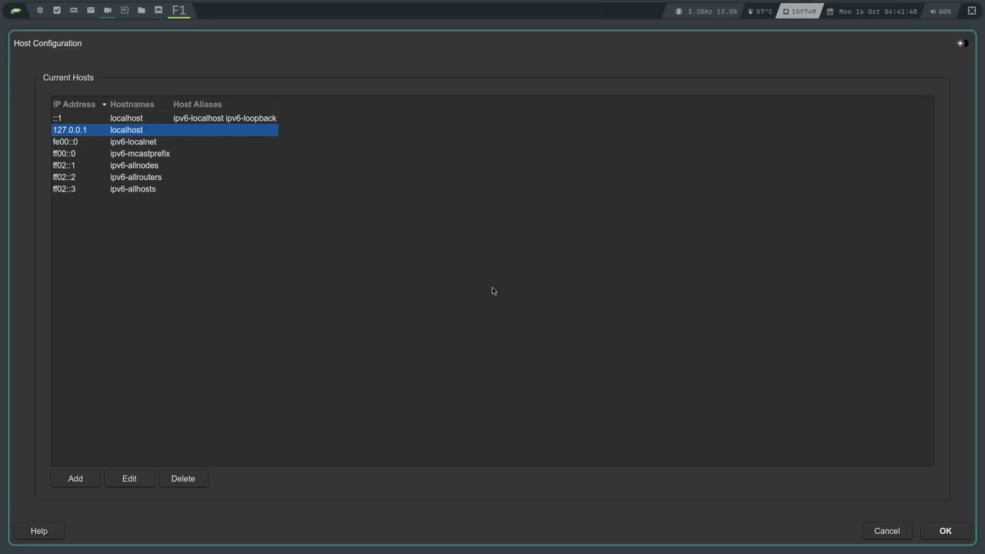
key(F12)
text(hoste)
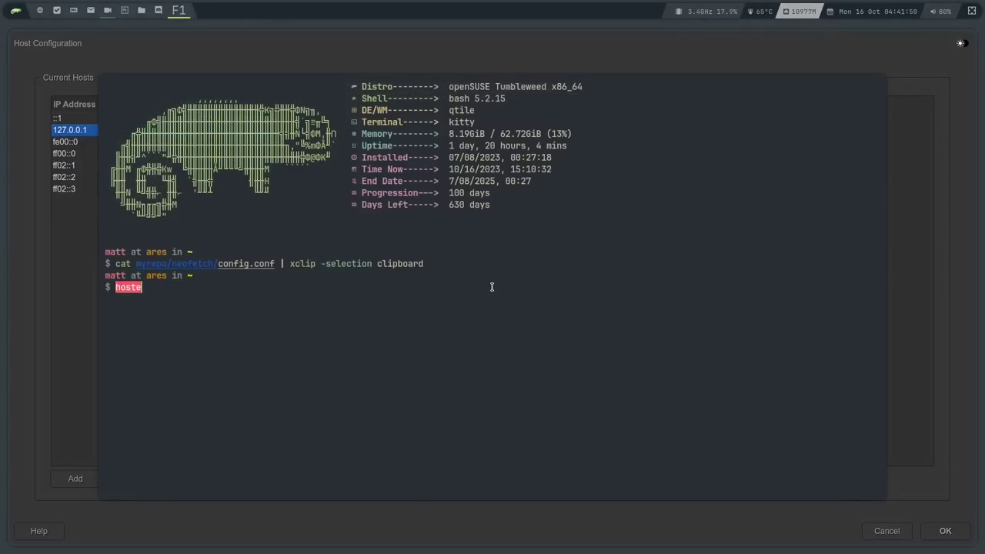
key(BackSpace)
text(namectl)
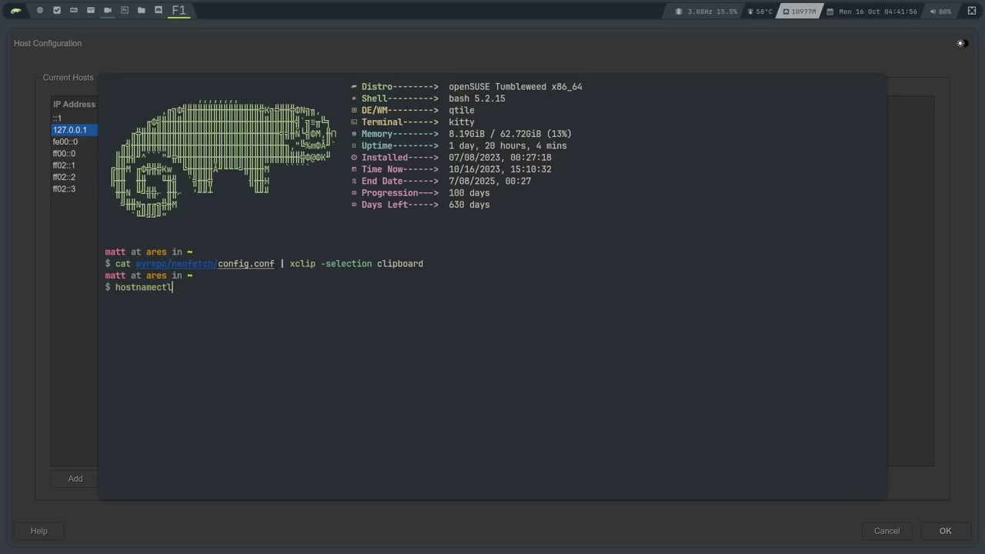
key(F12)
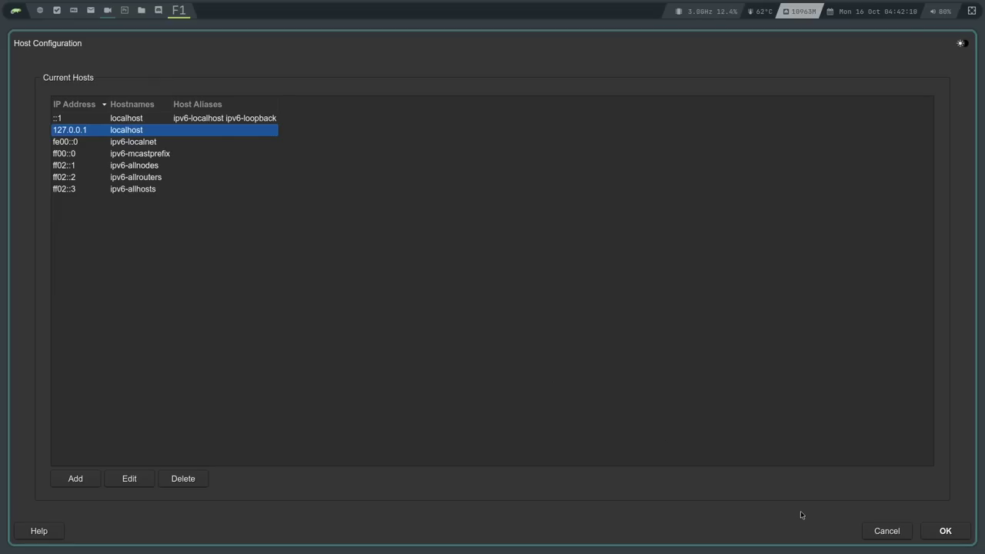
click(885, 530)
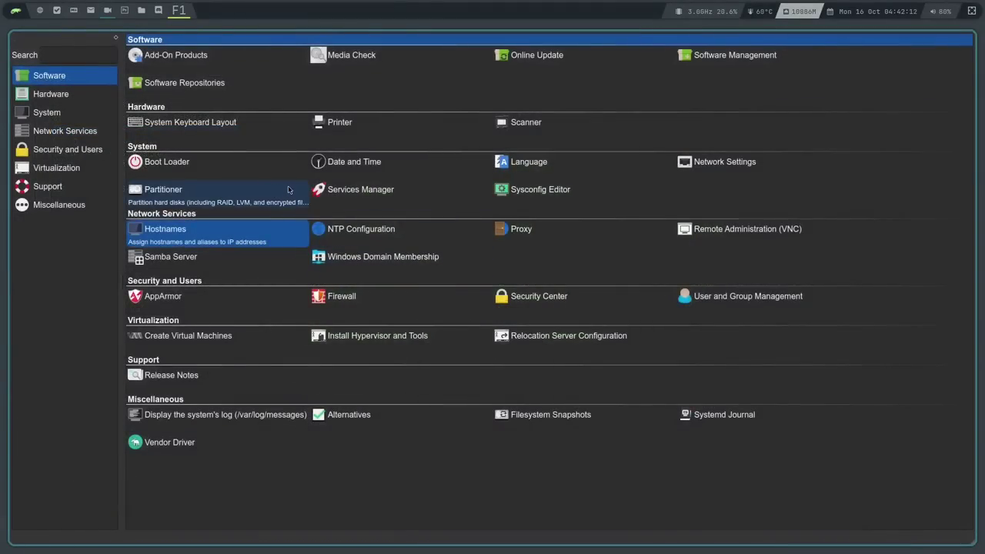
- Open Software Management and examine the available installation patterns and the package actions
click(723, 60)
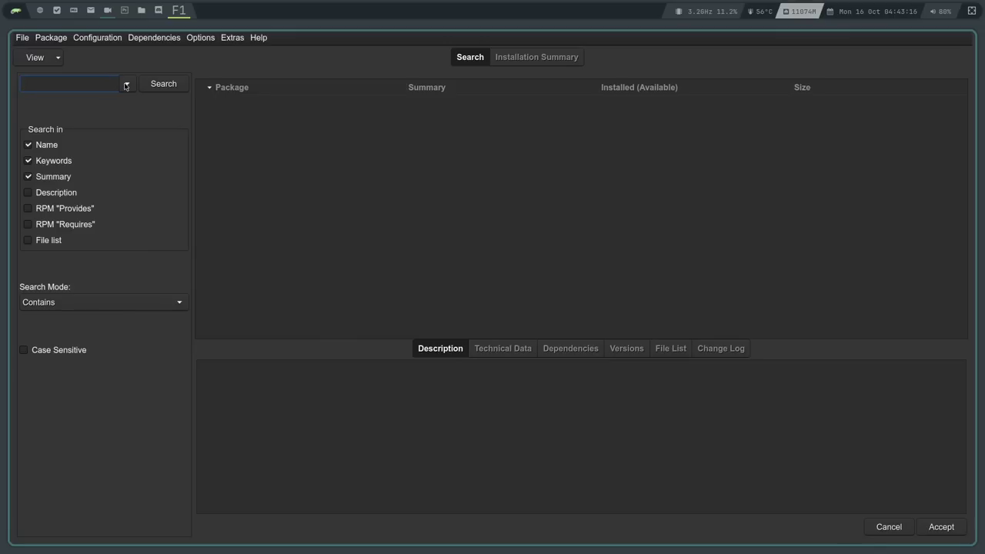
click(57, 56)
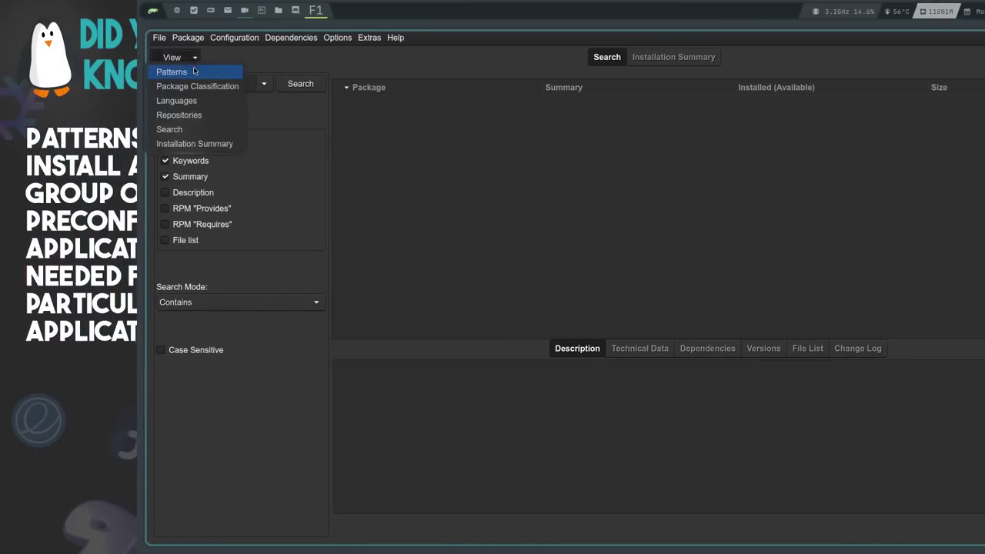
click(54, 70)
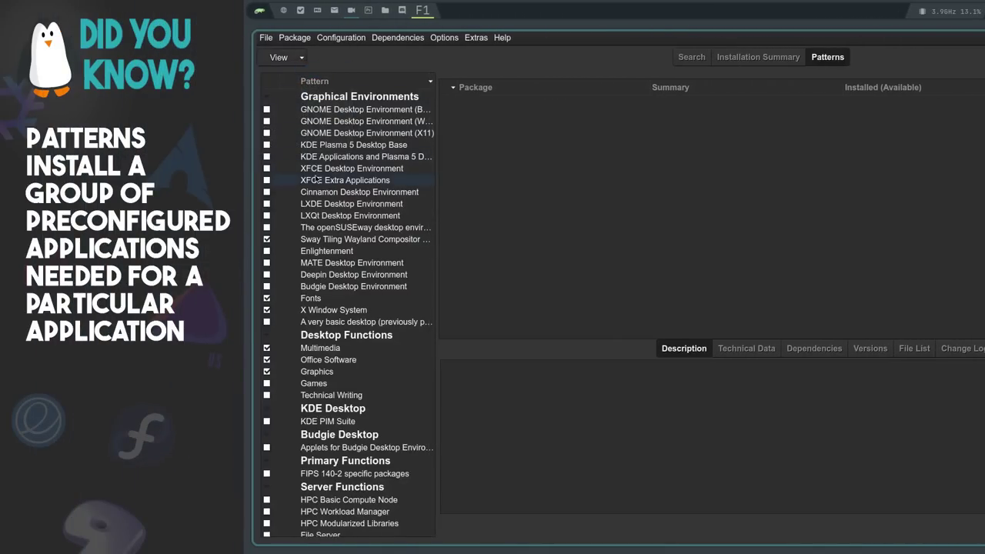
mouse_move(316, 179)
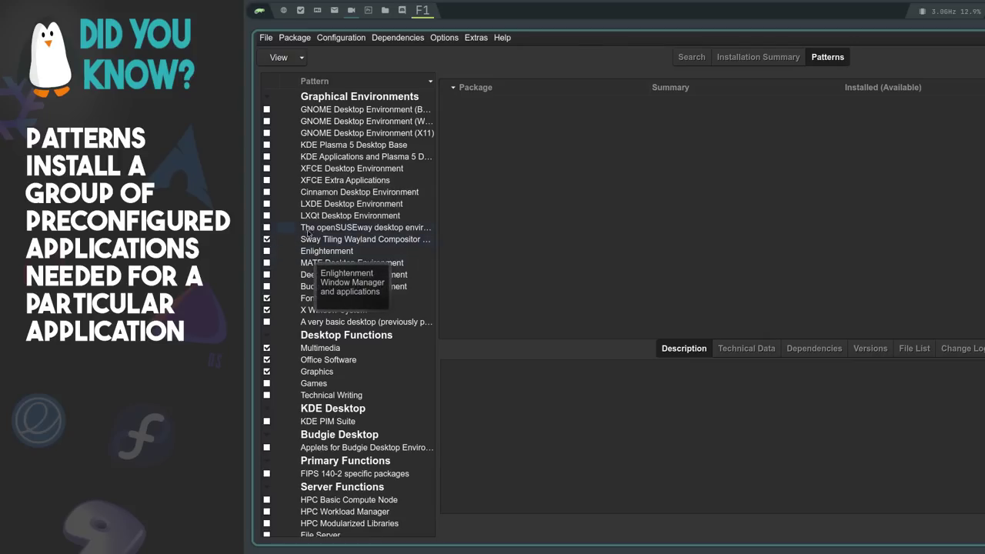
mouse_move(311, 206)
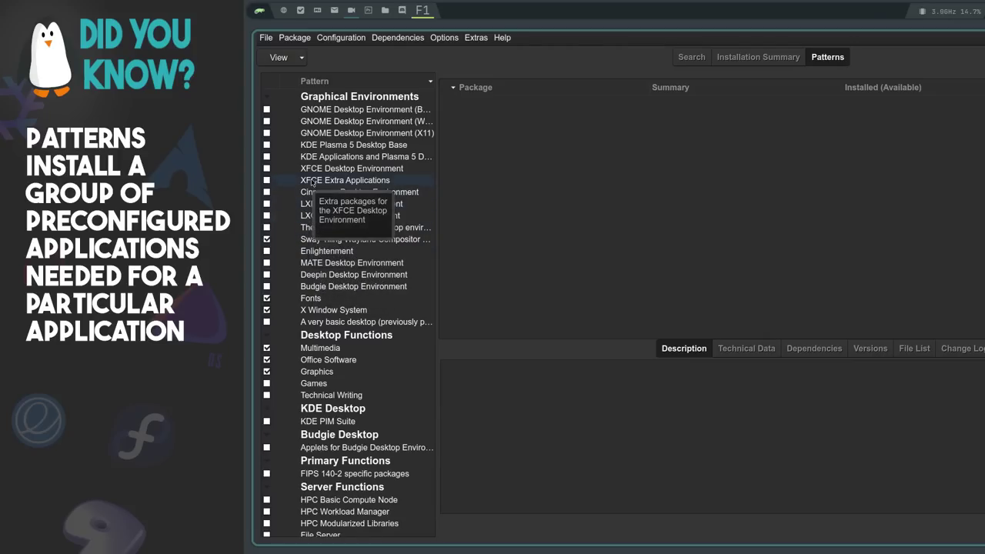
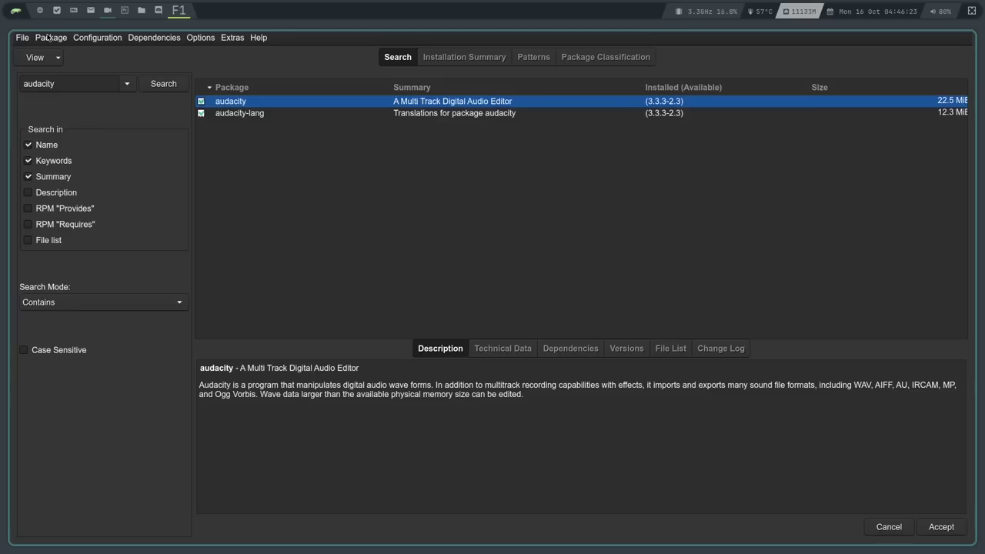
click(48, 36)
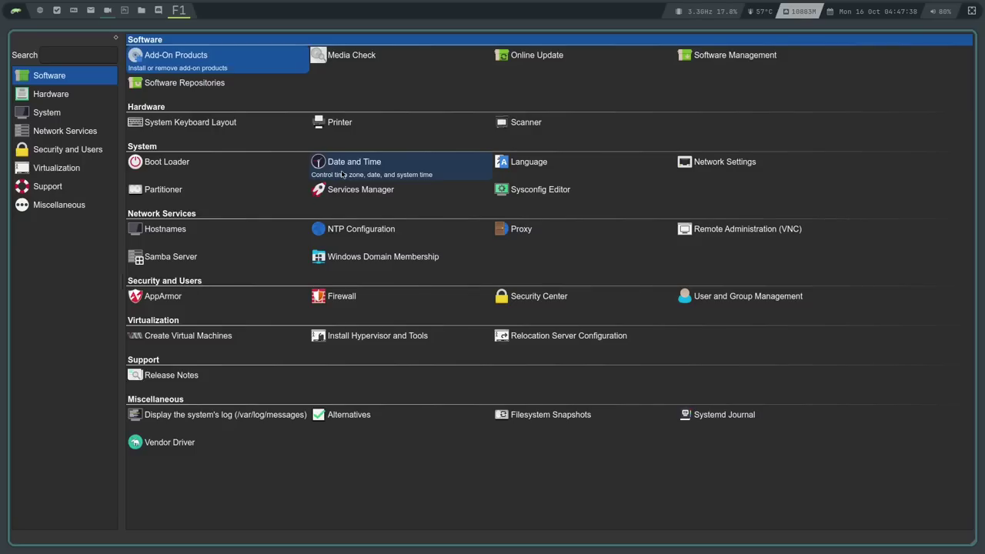
- Review the system services in Services Manager and abort without applying changes
click(339, 201)
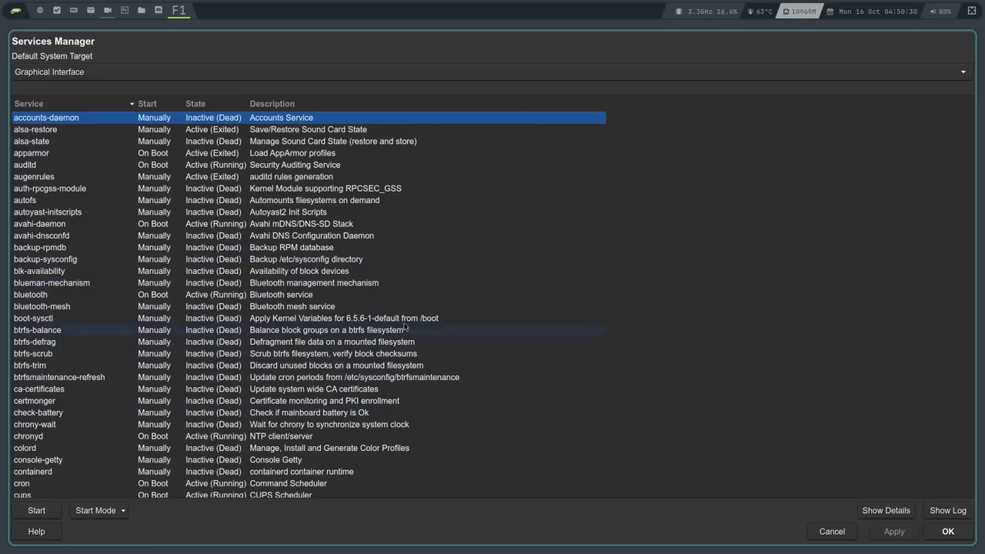
click(823, 532)
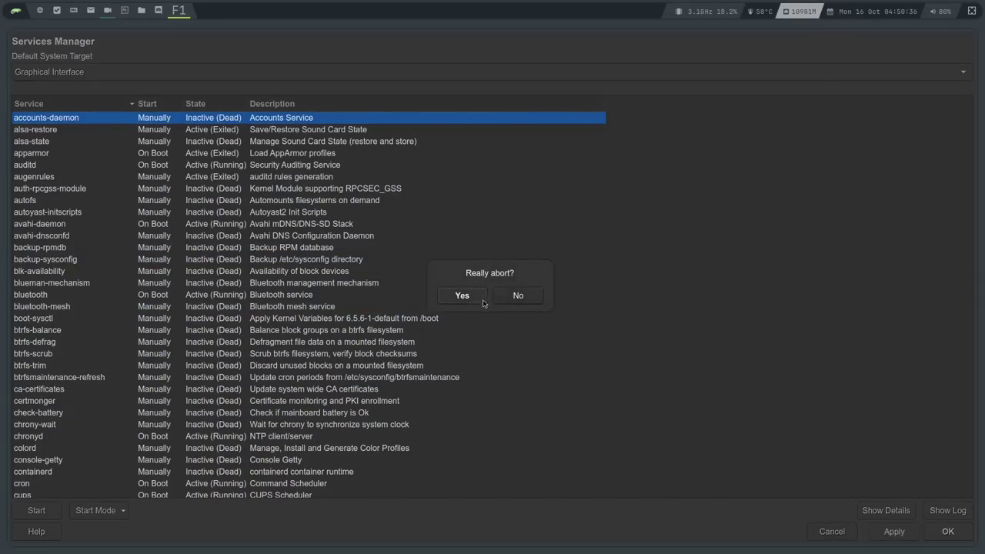
click(462, 296)
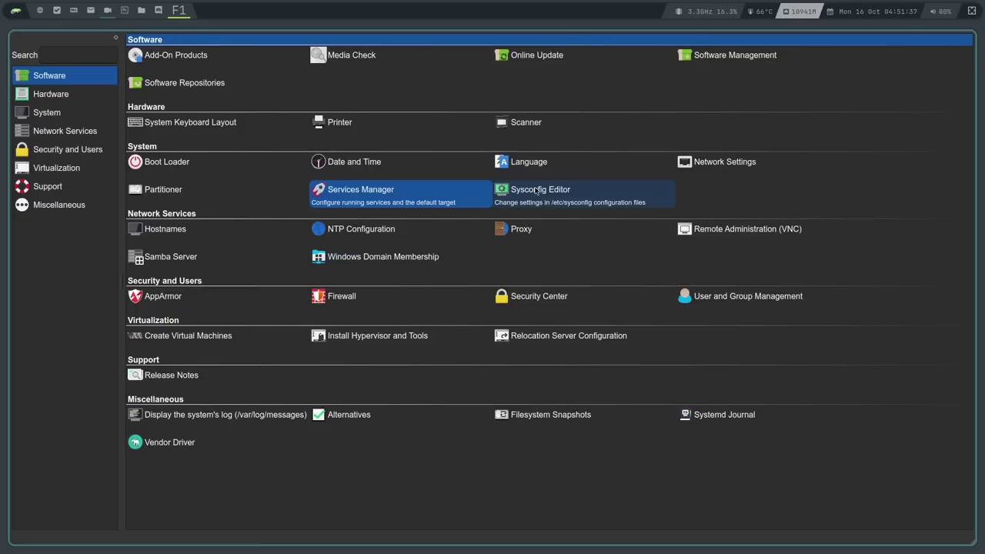
- Open the Samba Server configuration with the WORKGROUP workgroup, review its shares, identity, trusted domains and LDAP settings, and abort
click(167, 268)
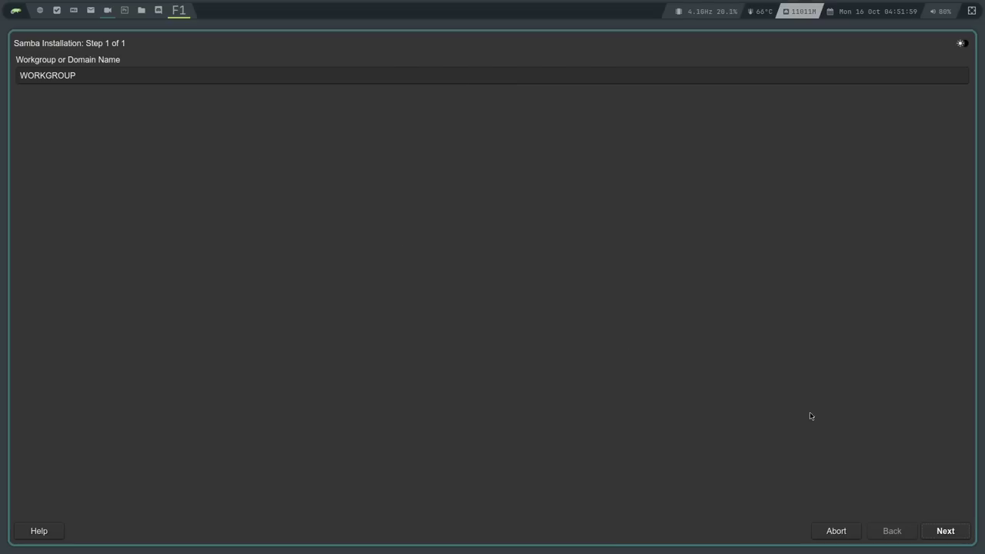
click(949, 537)
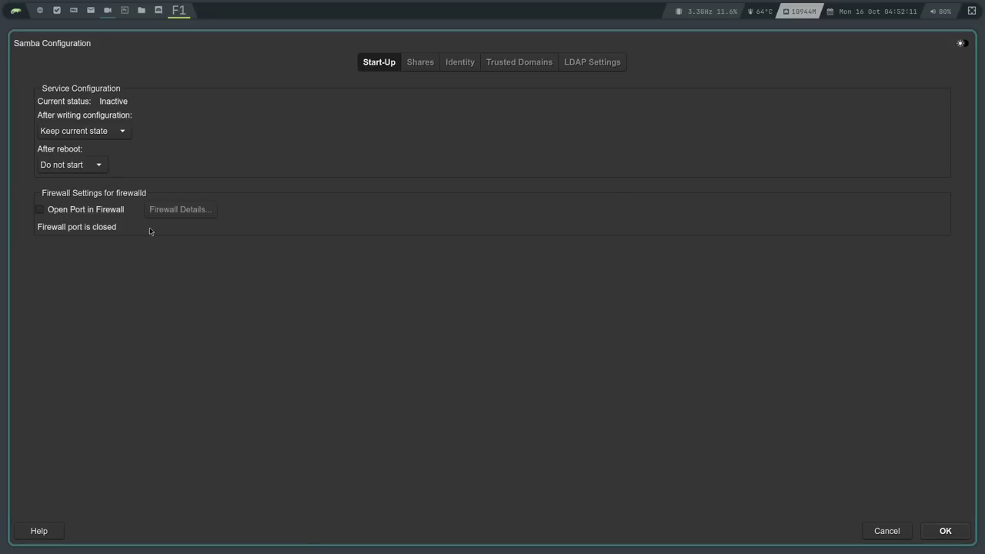
click(419, 63)
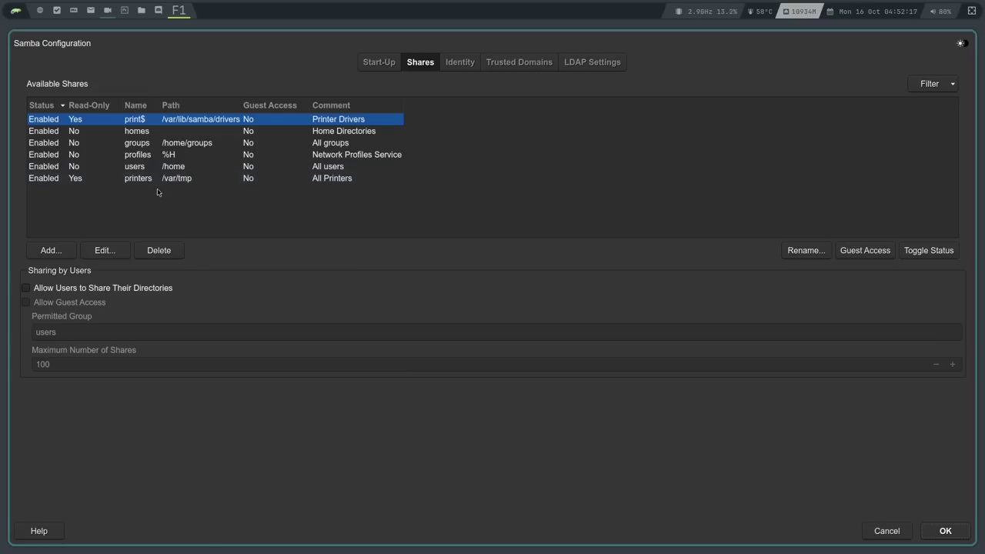
click(463, 64)
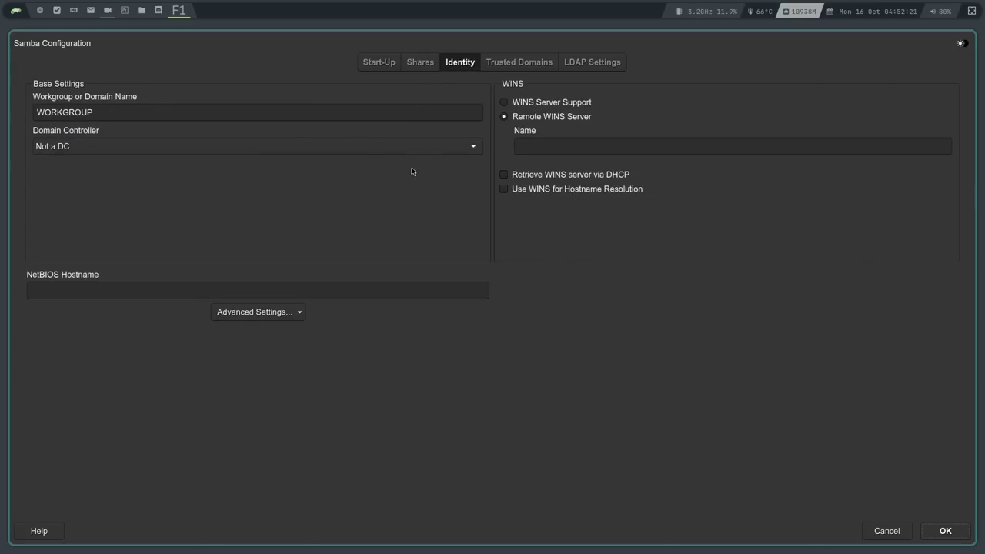
click(511, 66)
click(569, 68)
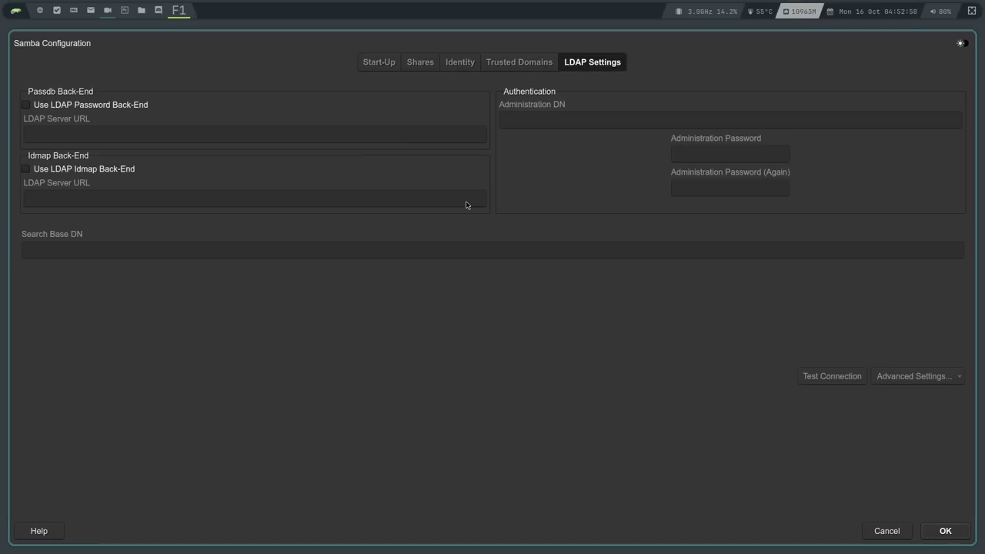
click(881, 531)
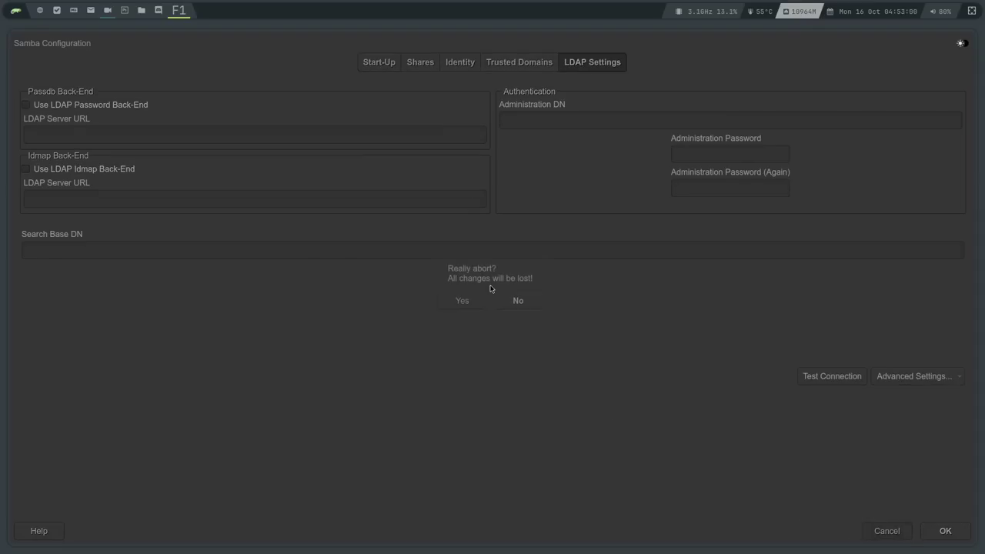
click(461, 300)
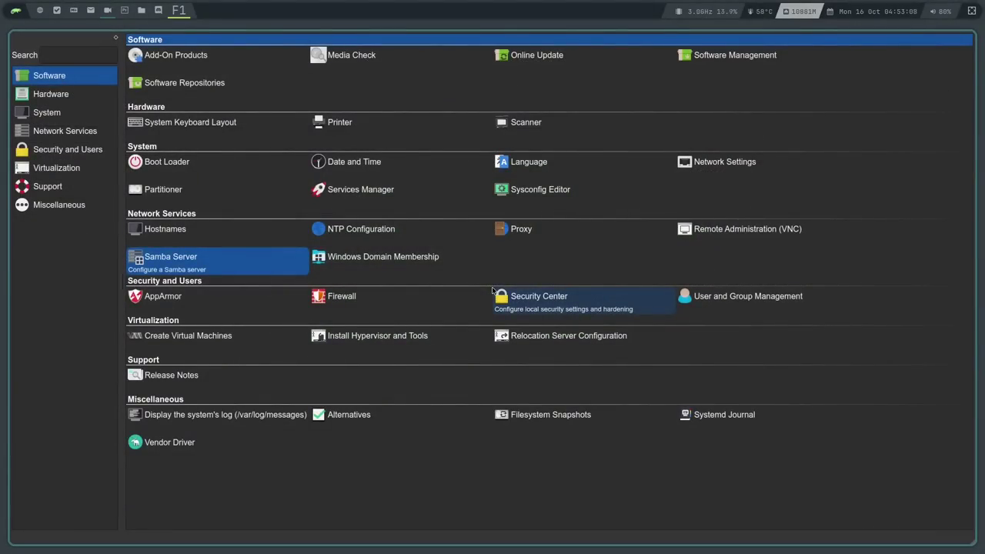
- Open the AppArmor module and leave the Security Center overview without saving
click(165, 295)
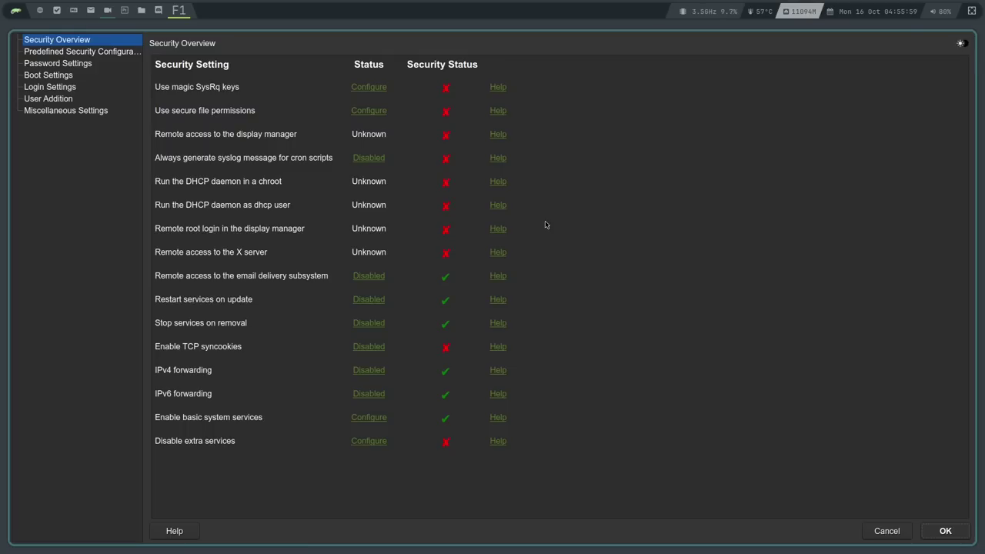
click(886, 531)
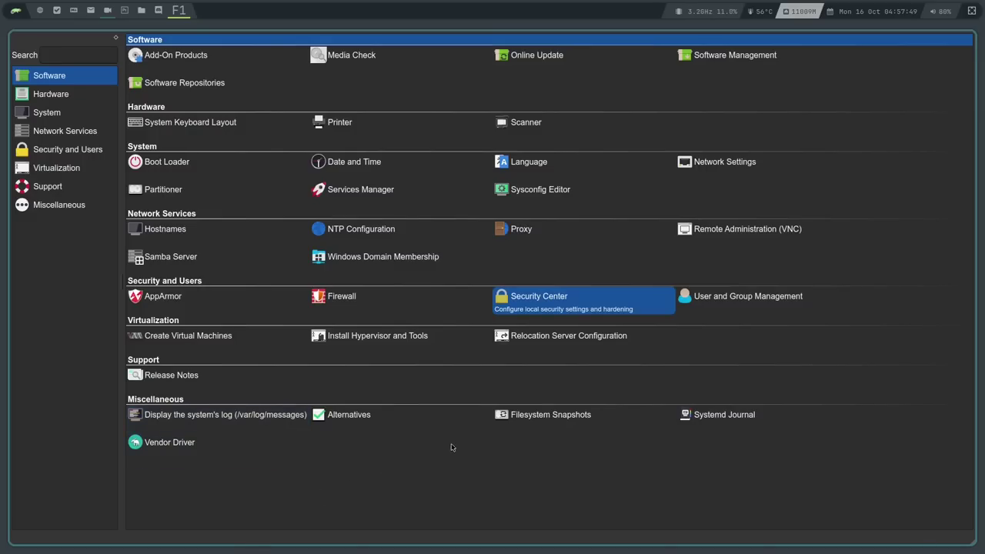
- Review the list of filesystem snapshots for the root configuration and close it
click(518, 415)
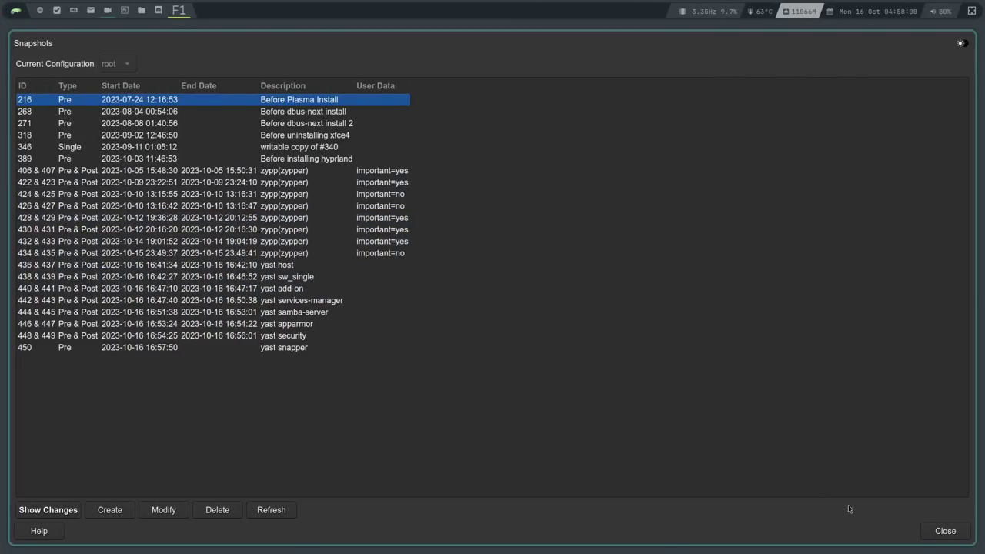
click(945, 531)
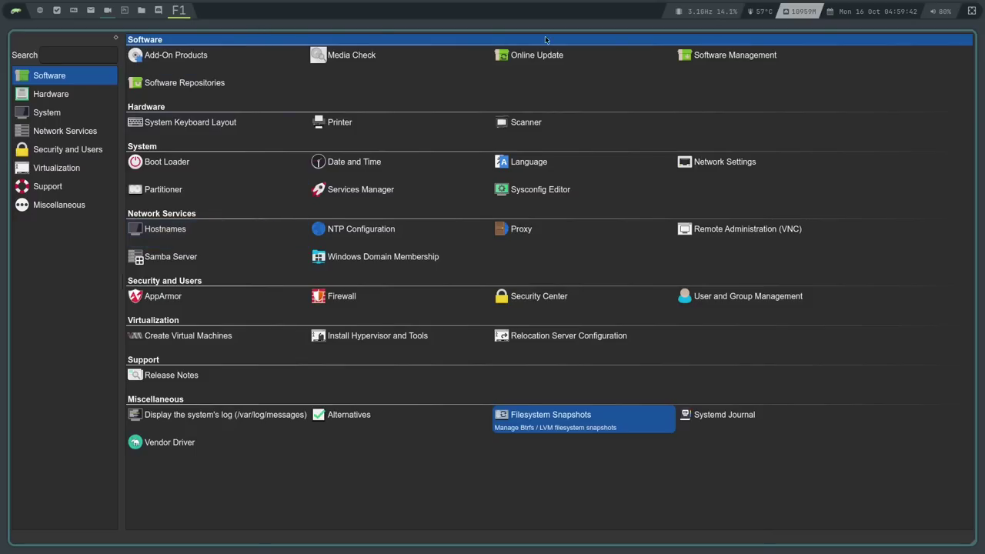
- Open Software Management again, leave it without changes, and select the Software Repositories module
click(705, 56)
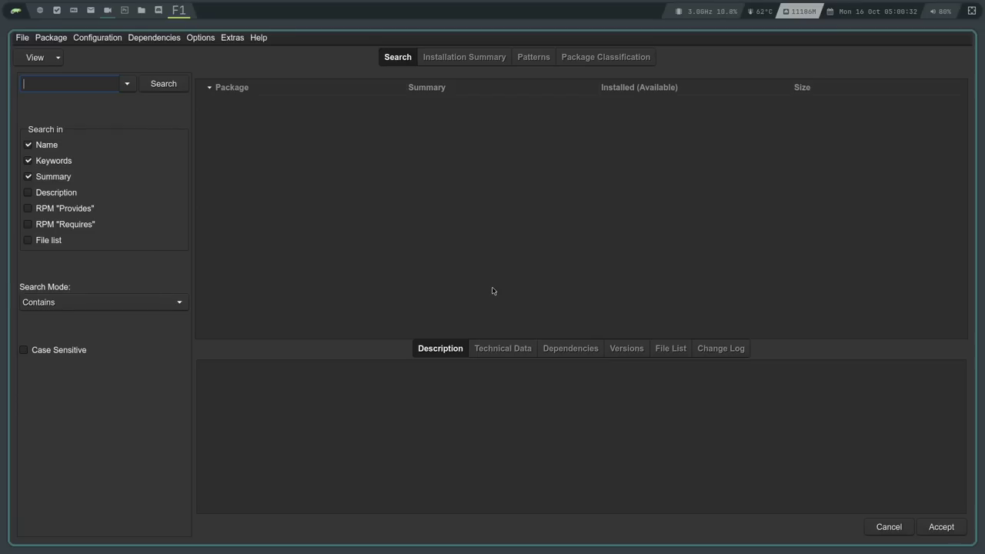
click(889, 527)
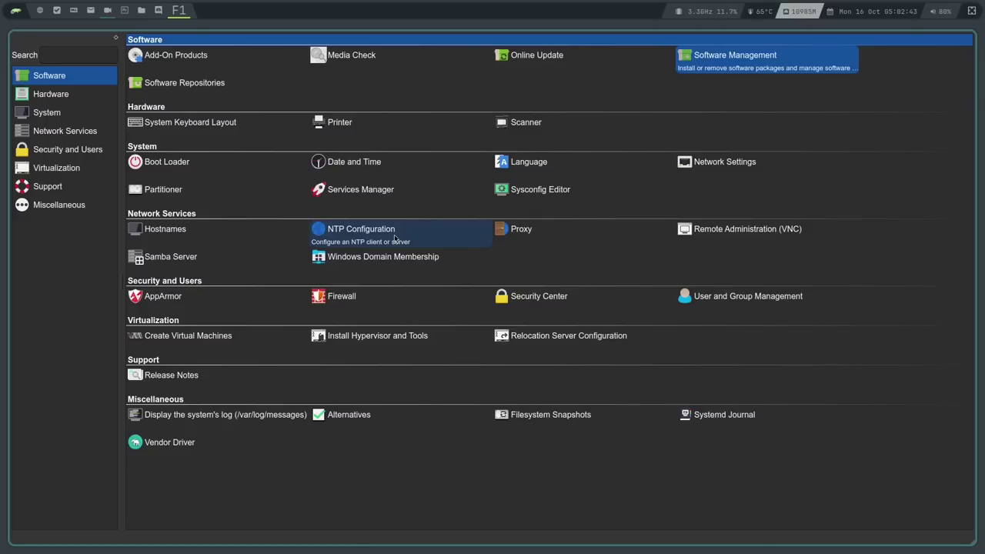
key(Right)
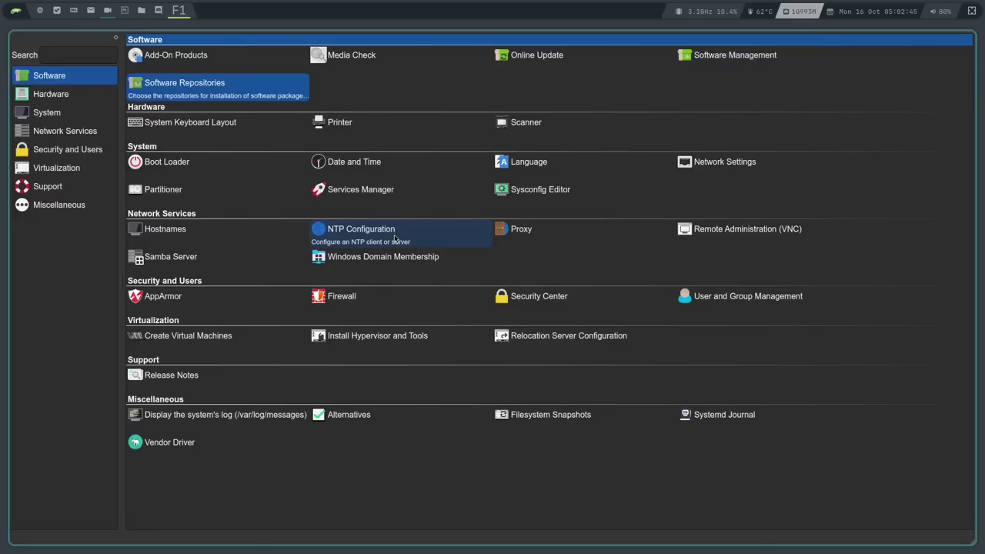